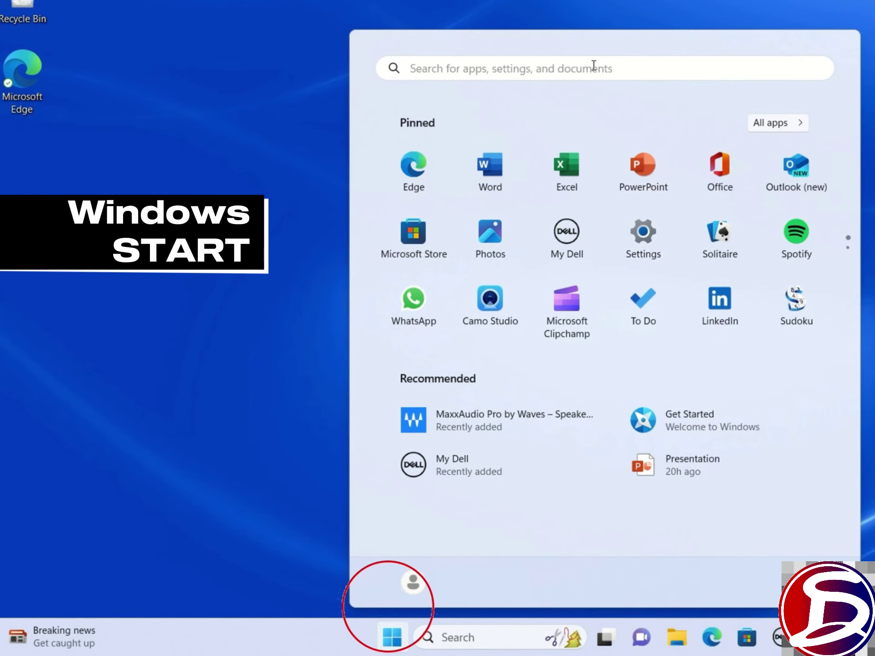
Search the computer for "settings" and open the Settings app.
left_click(591, 67)
type("set")
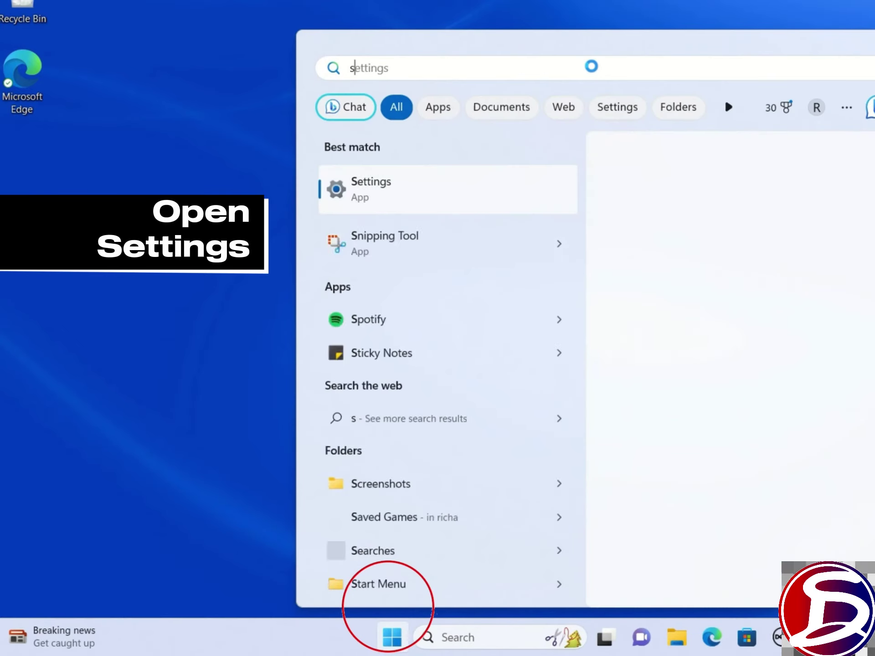
type("ting")
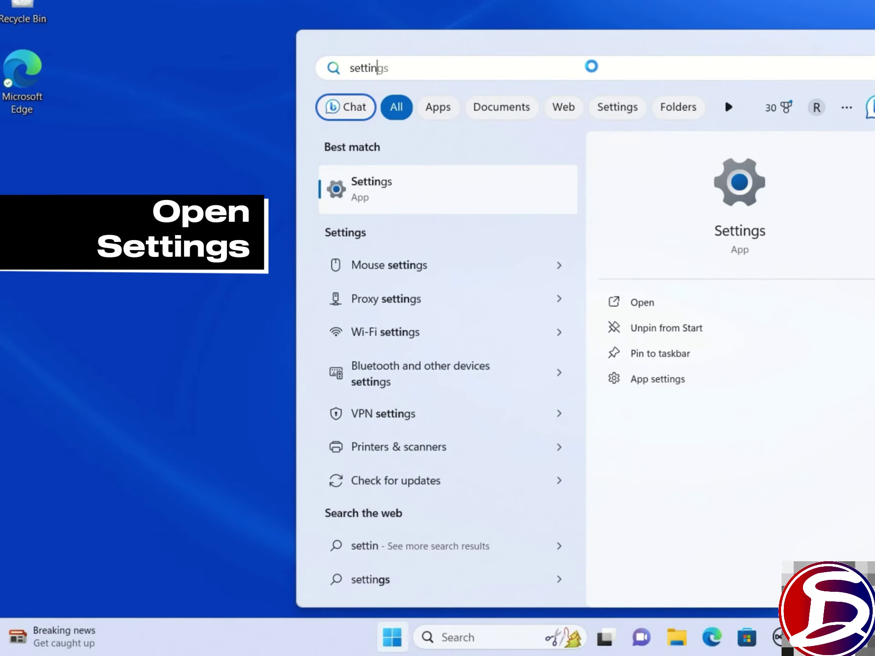
type("s")
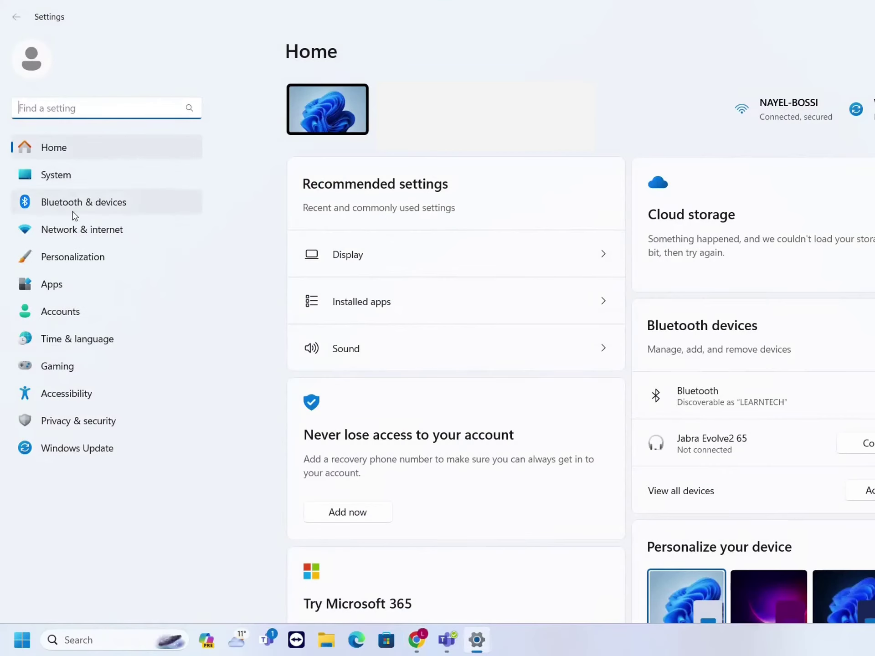
In the advanced app settings, set the source for getting apps to Anywhere.
left_click(71, 286)
left_click(365, 150)
left_click(326, 56)
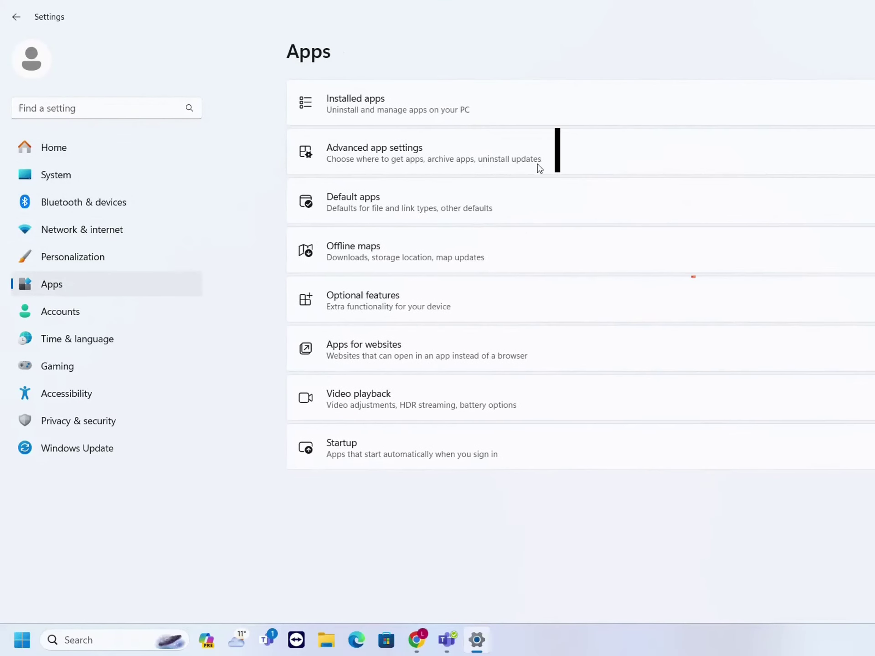
left_click(446, 157)
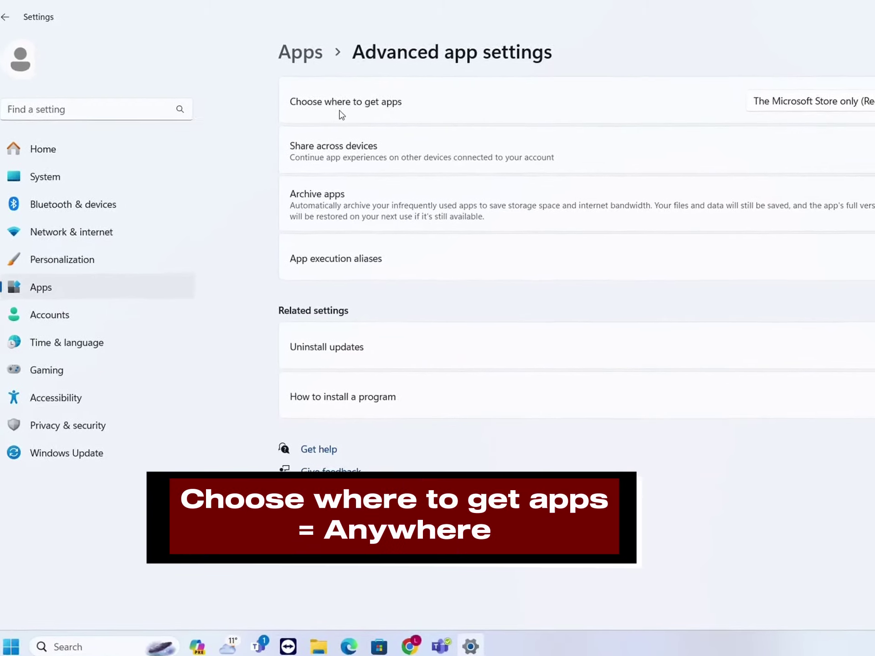
left_click(785, 101)
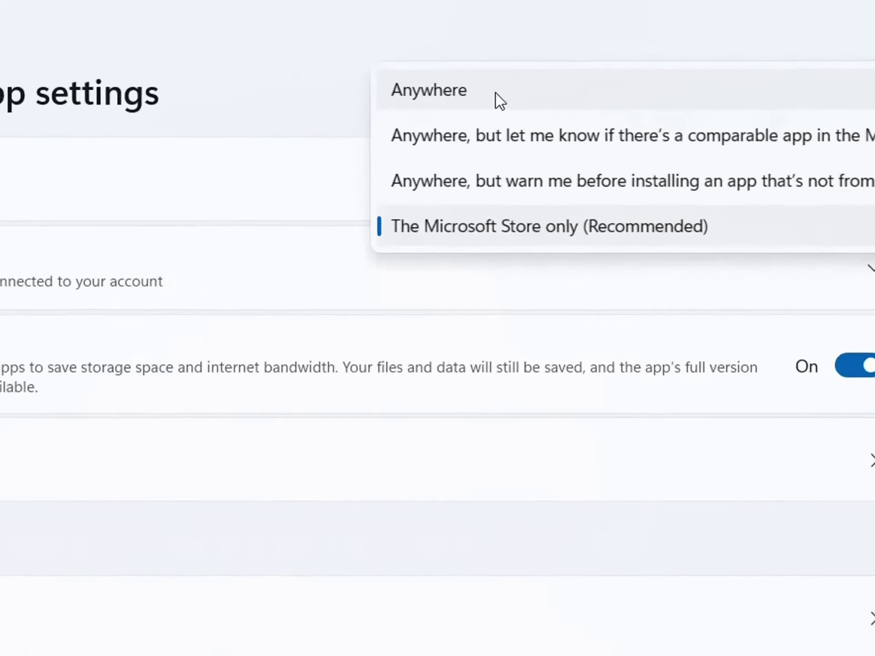
left_click(637, 73)
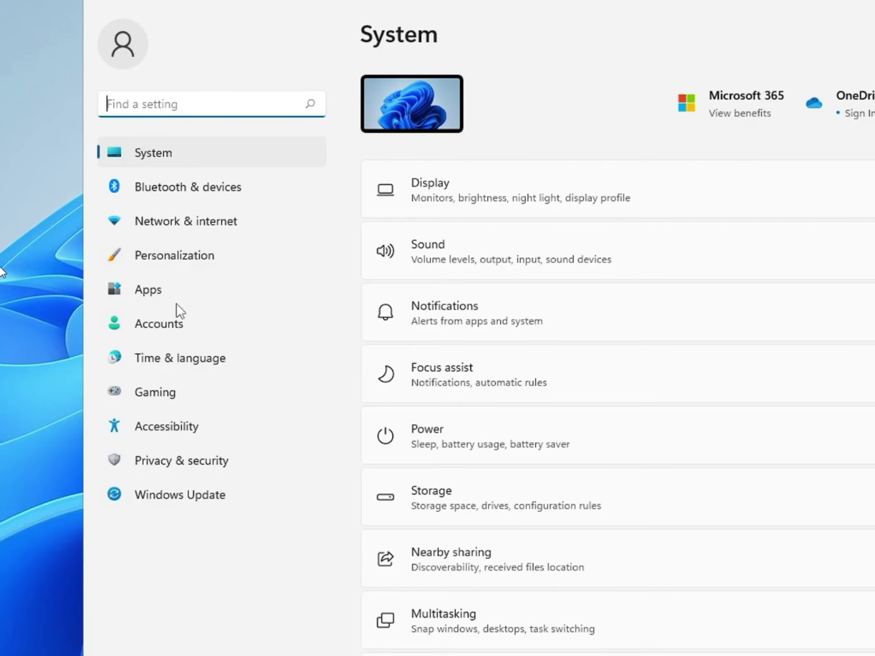
In the Apps & features settings, allow apps to be obtained from Anywhere.
left_click(177, 291)
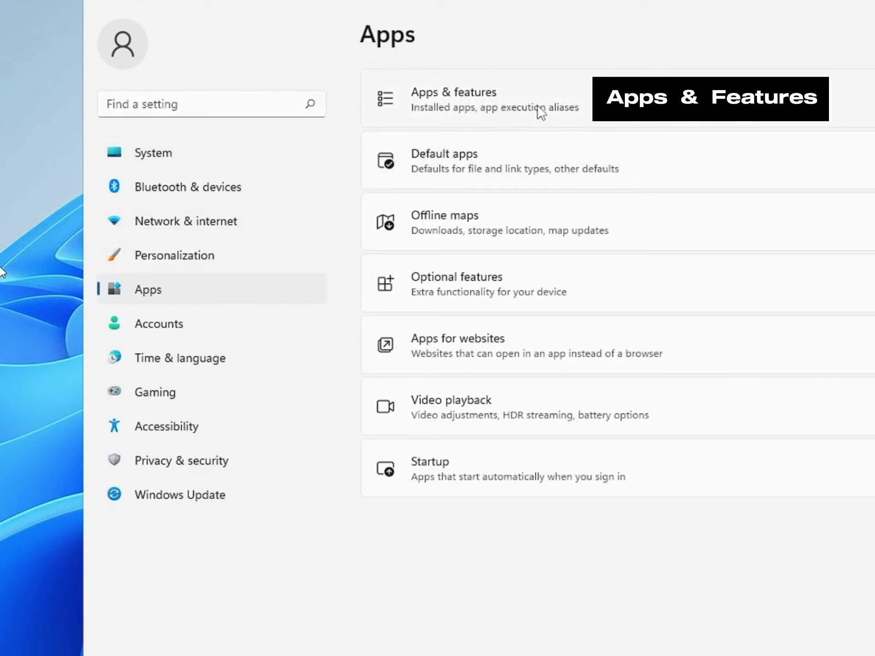
left_click(541, 109)
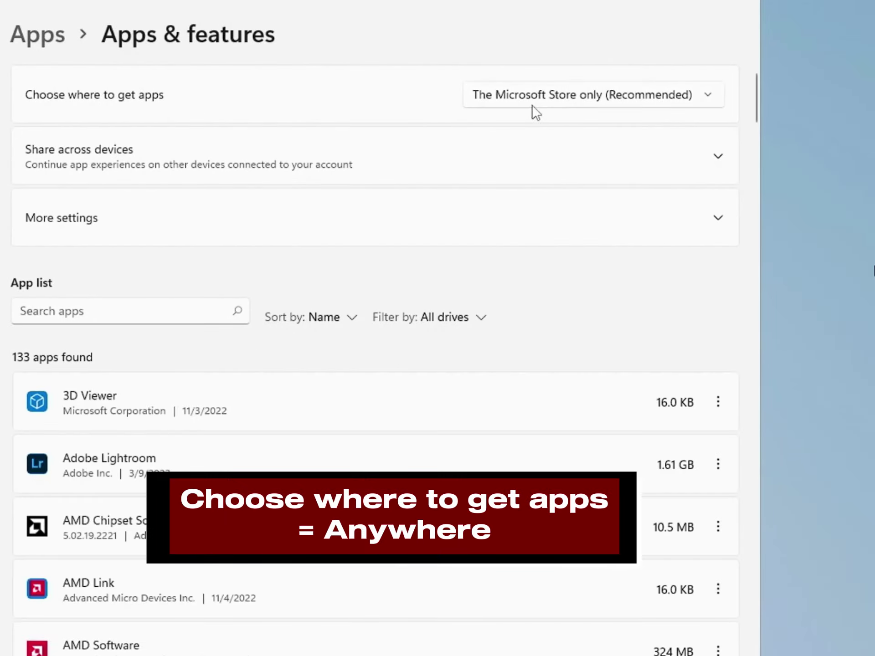
left_click(571, 96)
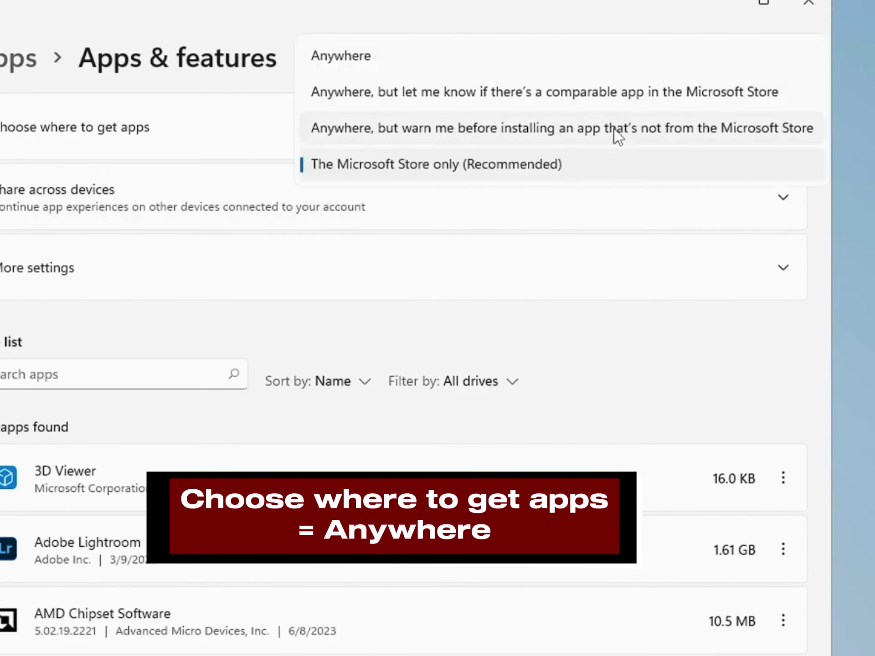
left_click(586, 130)
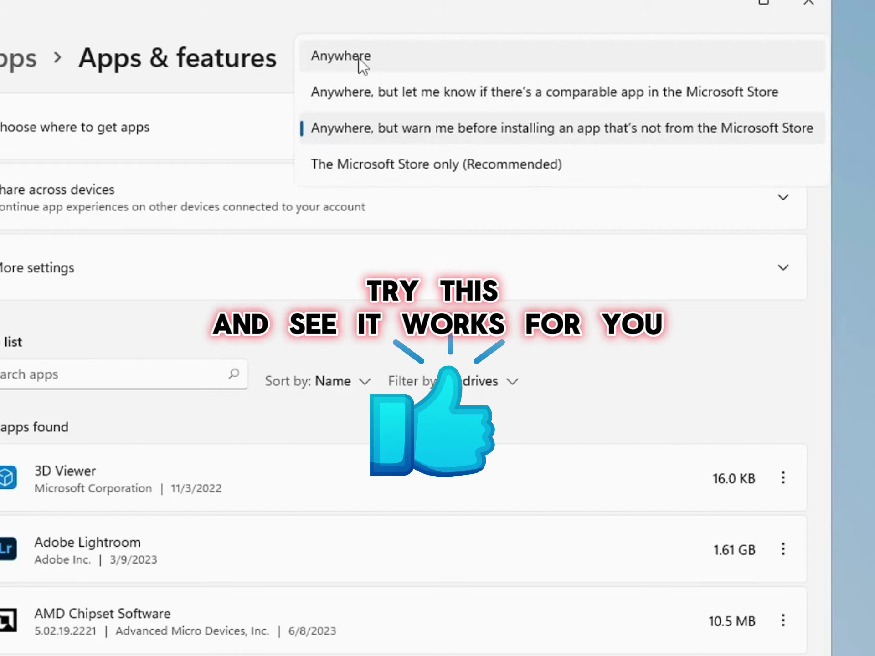
left_click(359, 58)
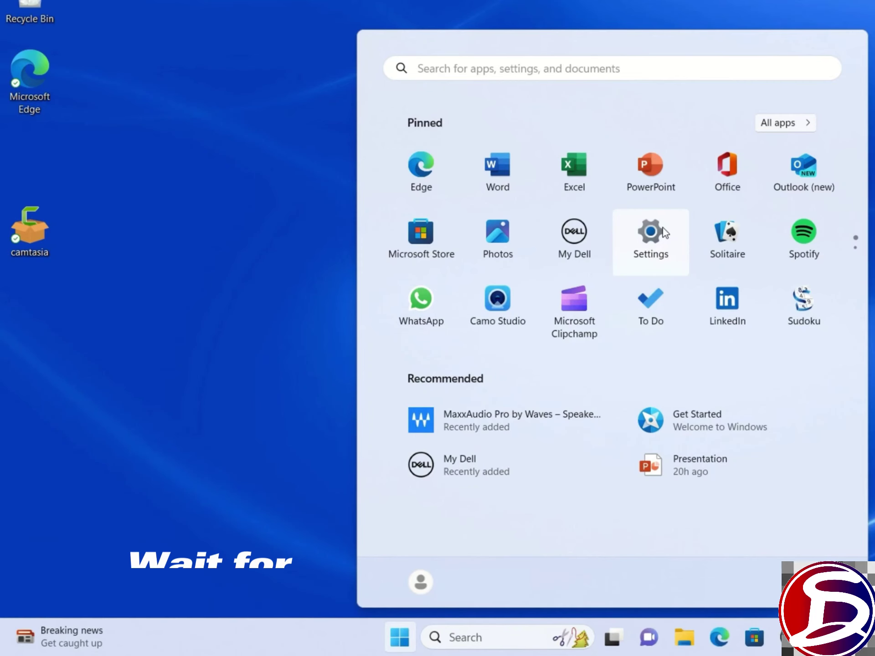
Find the Settings app through a "settings" search and launch it.
left_click(600, 66)
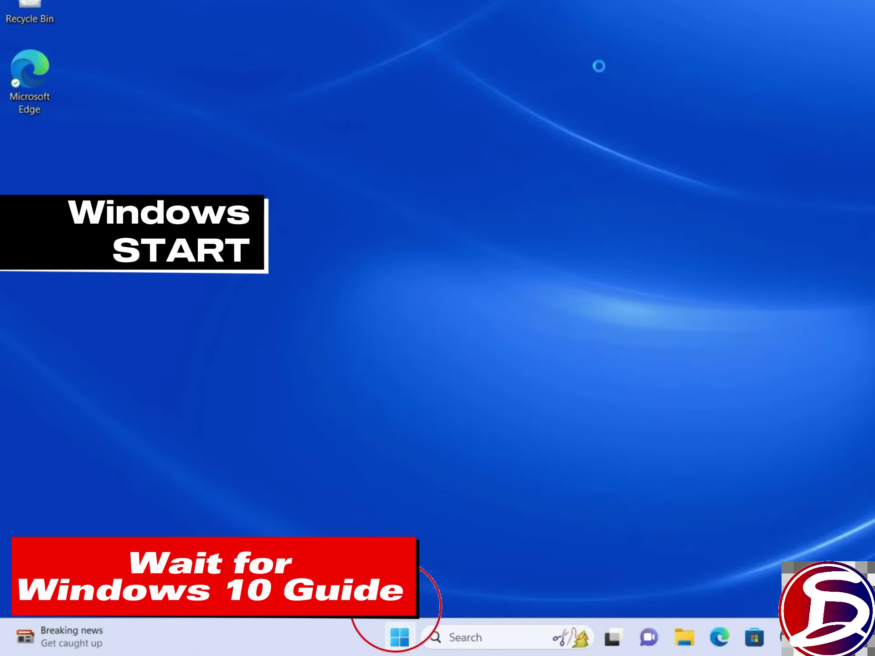
type("sett")
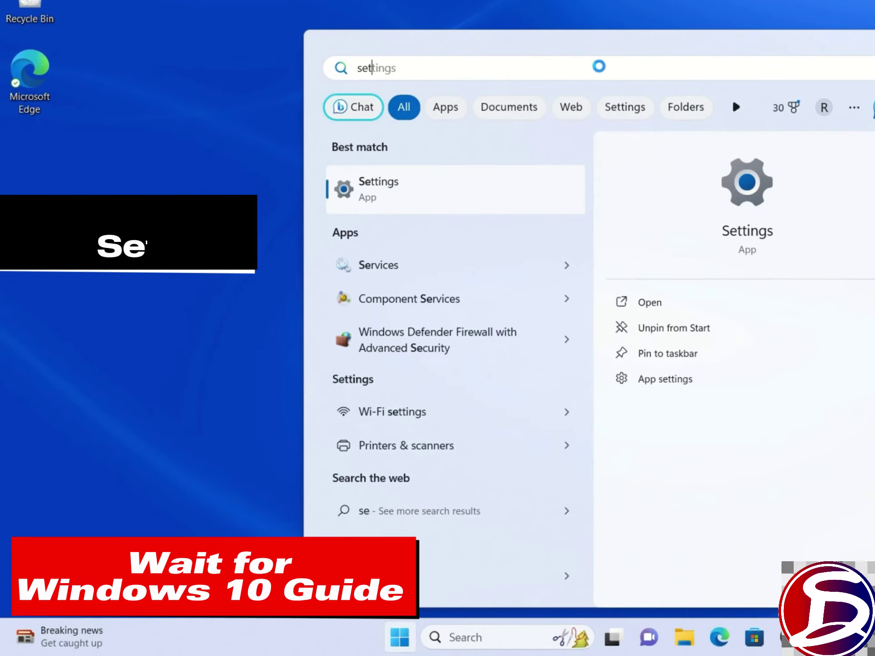
type("ings")
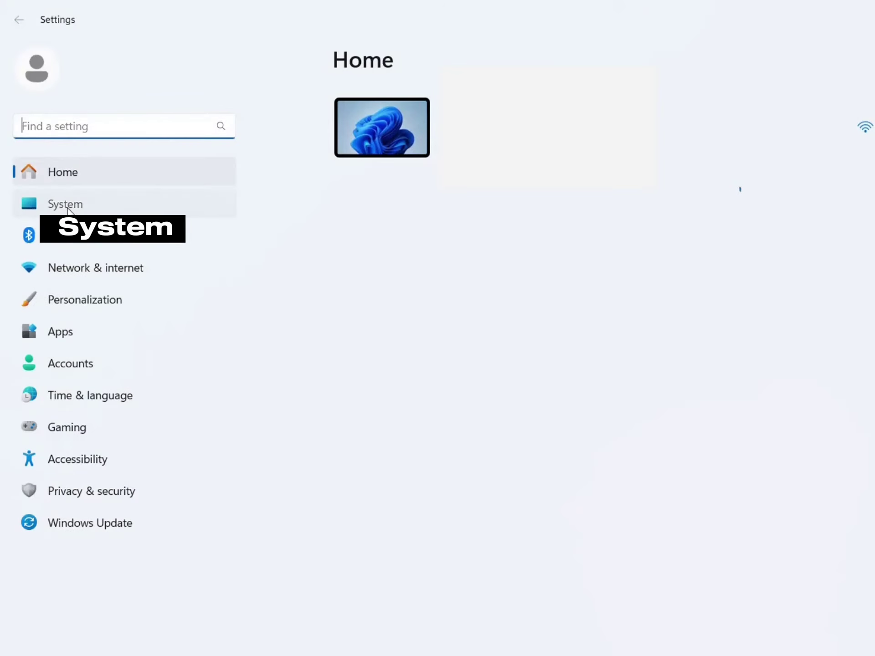
Expand the S mode section of the system's Activation settings and open the Store from it.
left_click(67, 208)
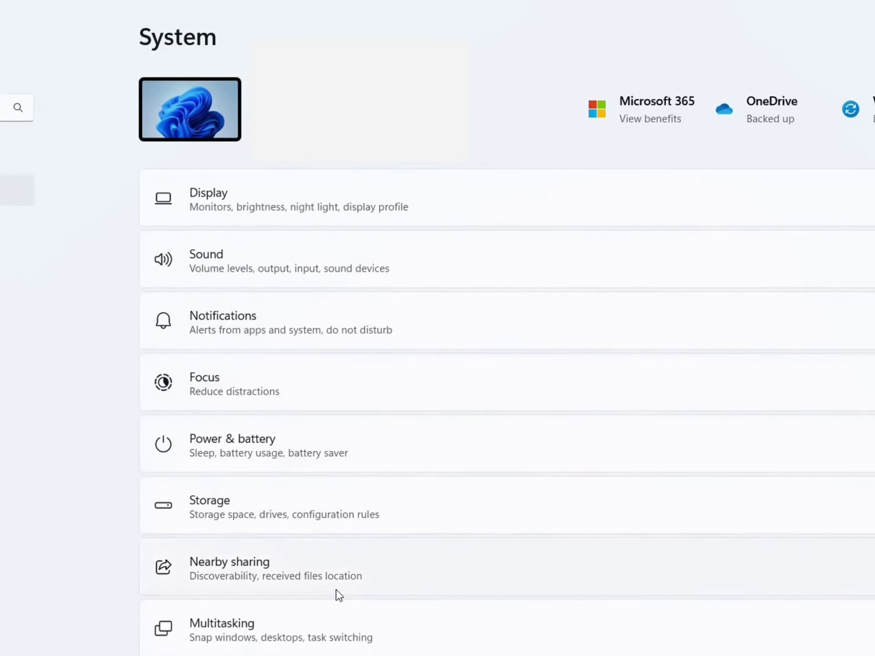
scroll(365, 571, "down", 5)
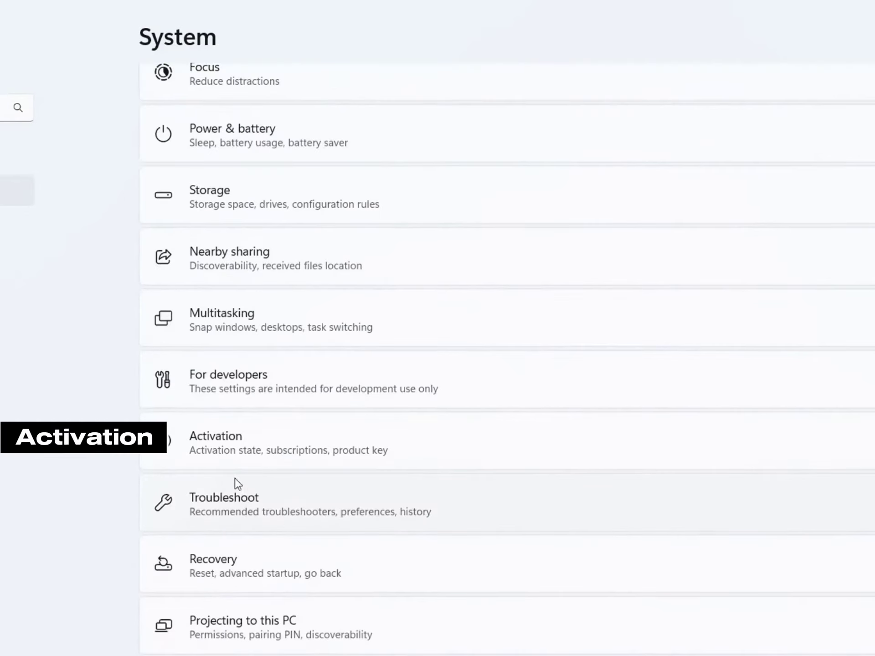
left_click(582, 456)
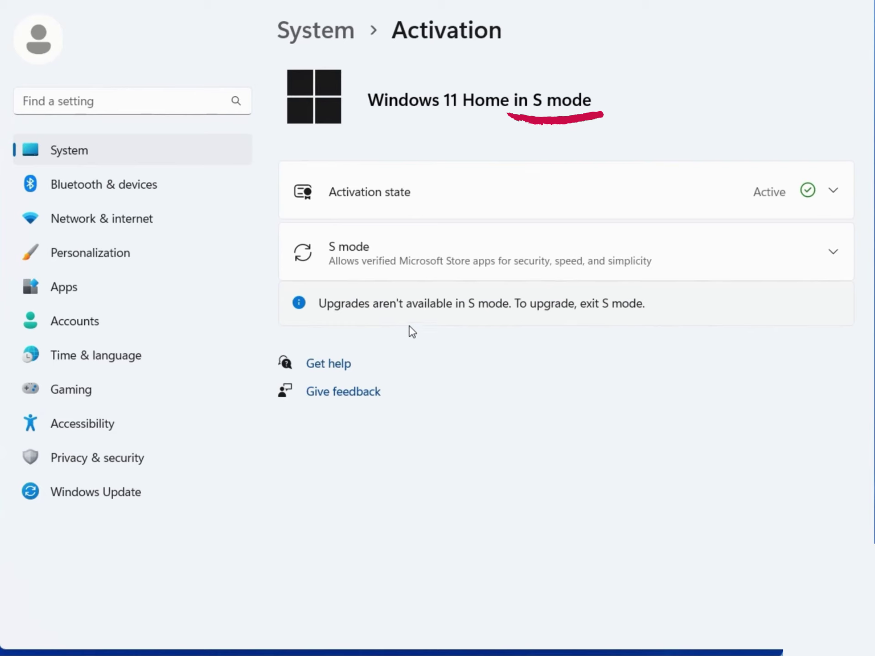
left_click(813, 252)
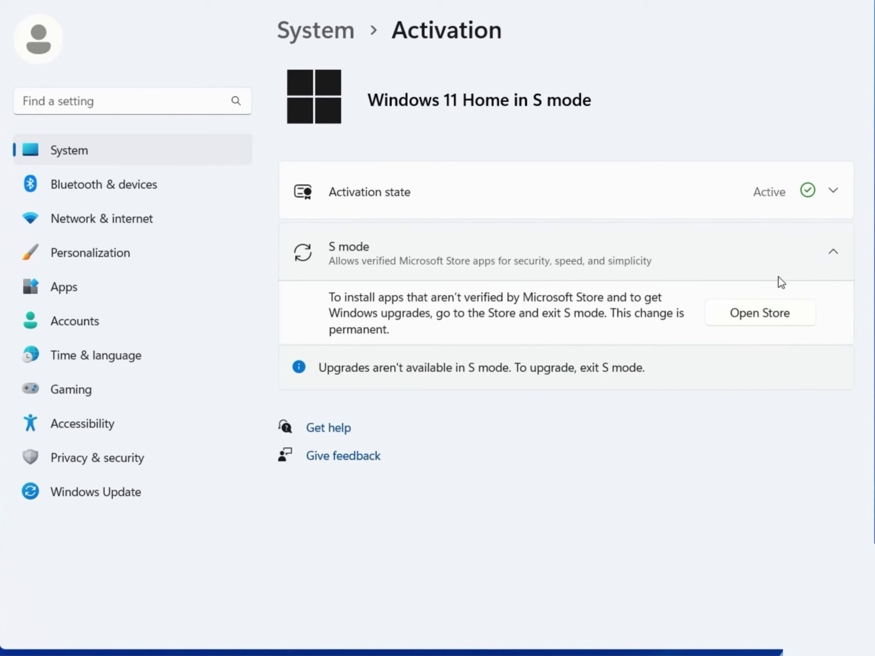
left_click(739, 314)
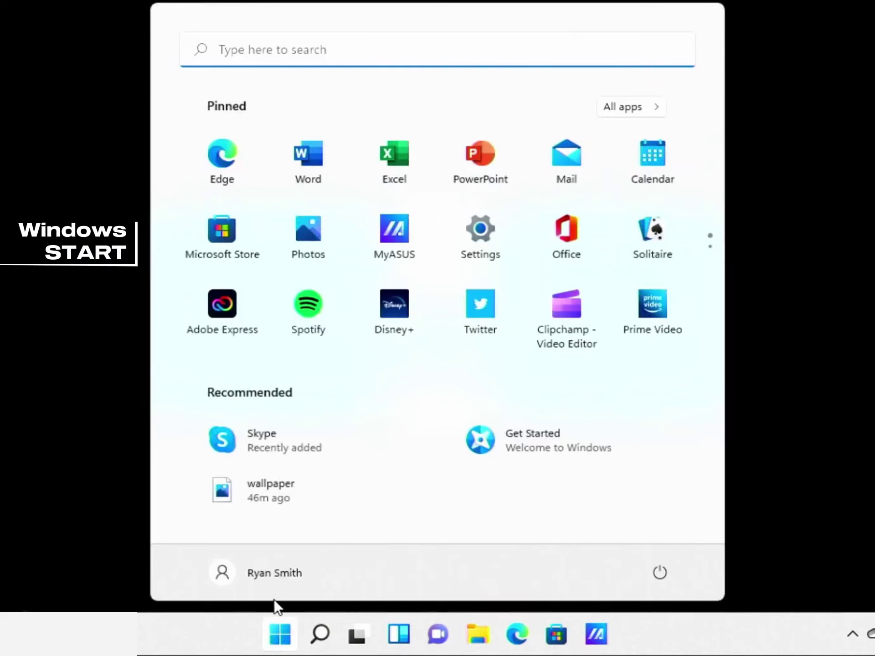
Search the computer for "store" and open Microsoft Store.
type("s")
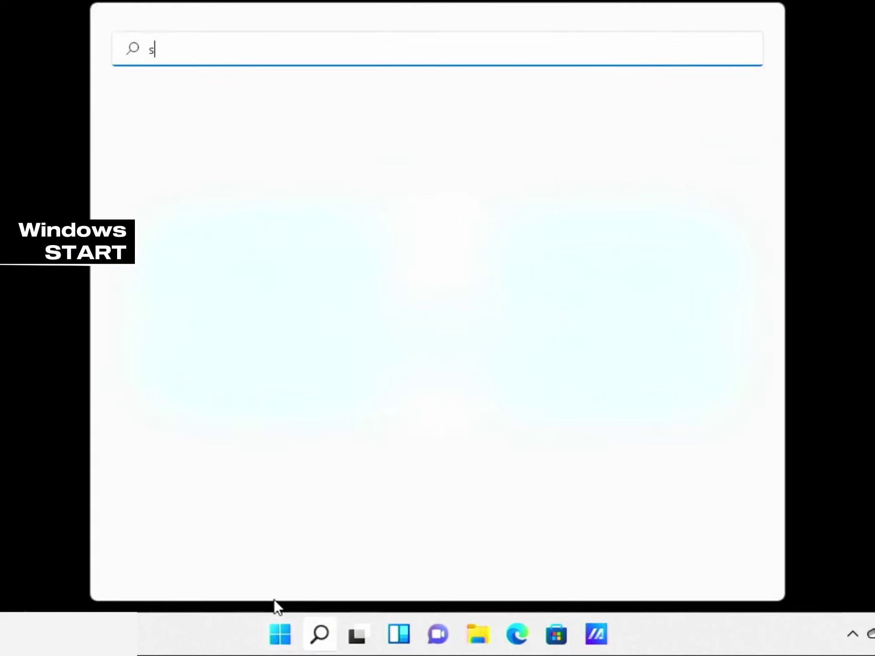
type("tore")
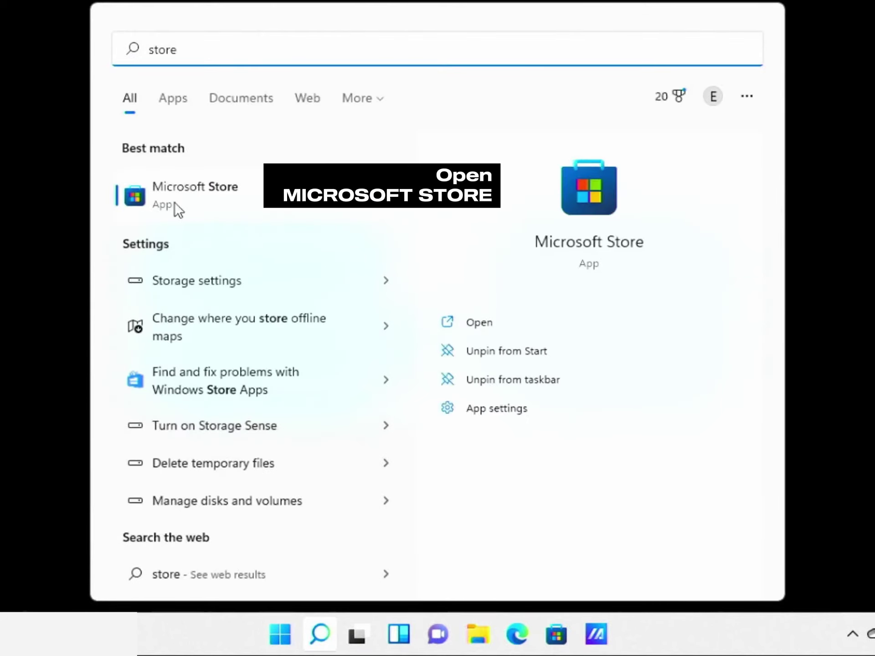
left_click(197, 207)
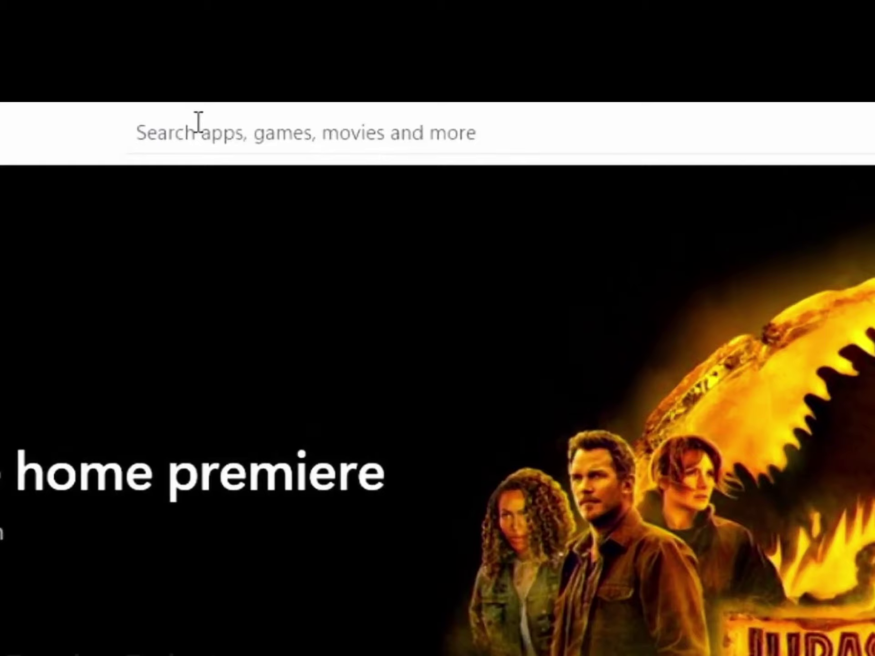
Find "switch out of s mode" in the Store, get the Switch out of S Mode offer and dismiss the completion dialog.
left_click(389, 29)
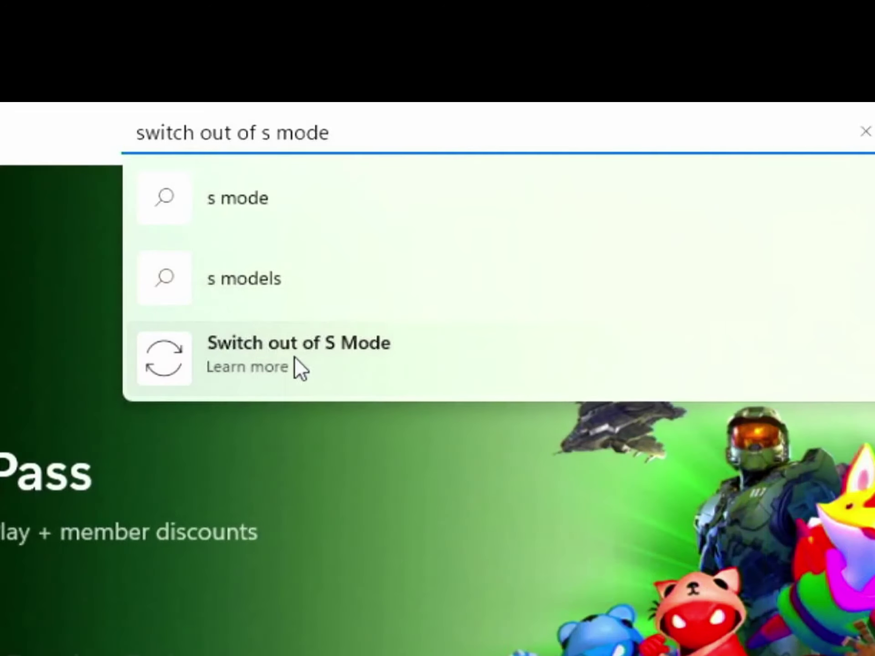
left_click(309, 353)
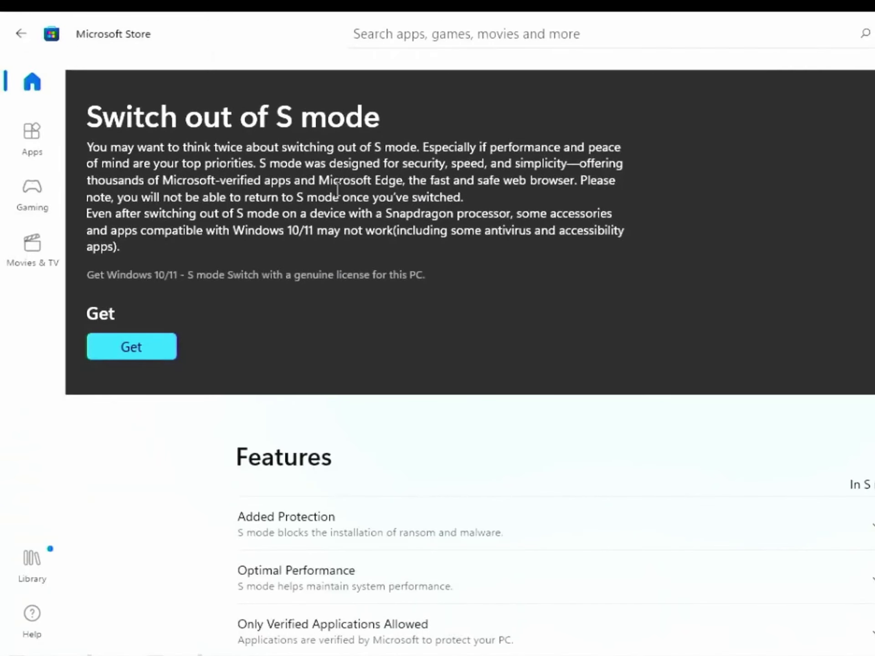
left_click(132, 357)
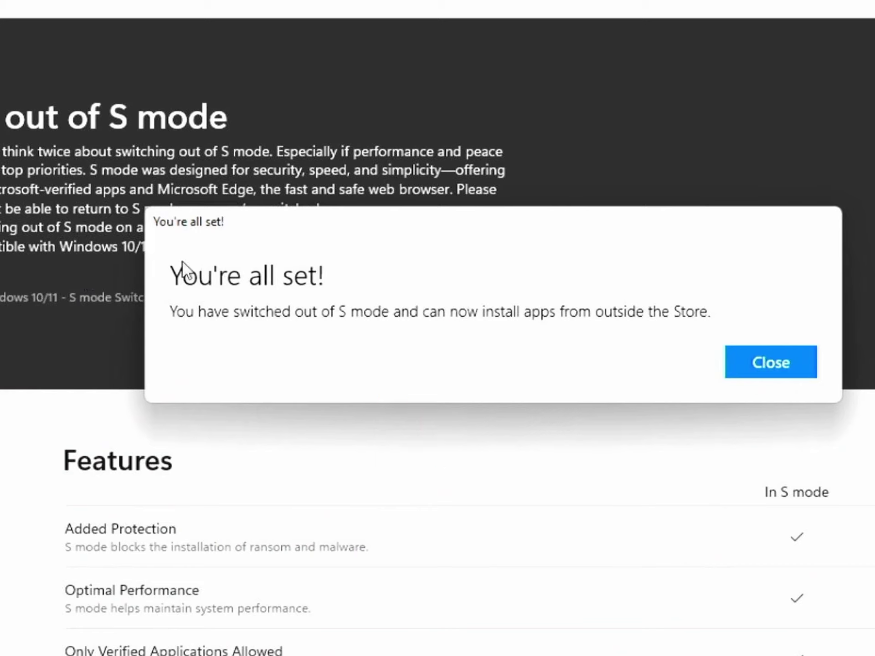
key("Return")
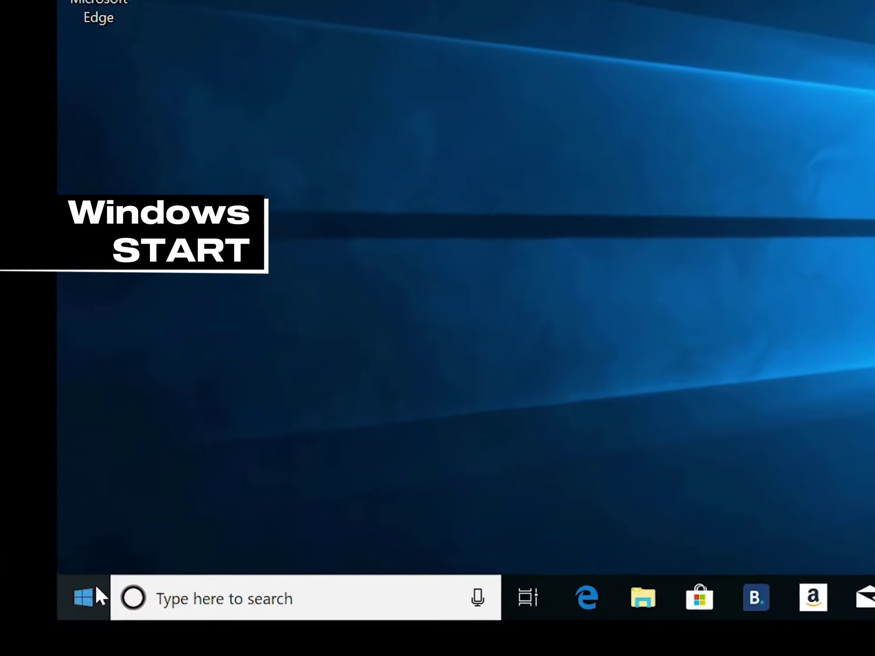
On the Windows 10 computer, open the Activation settings under Update & Security.
left_click(97, 590)
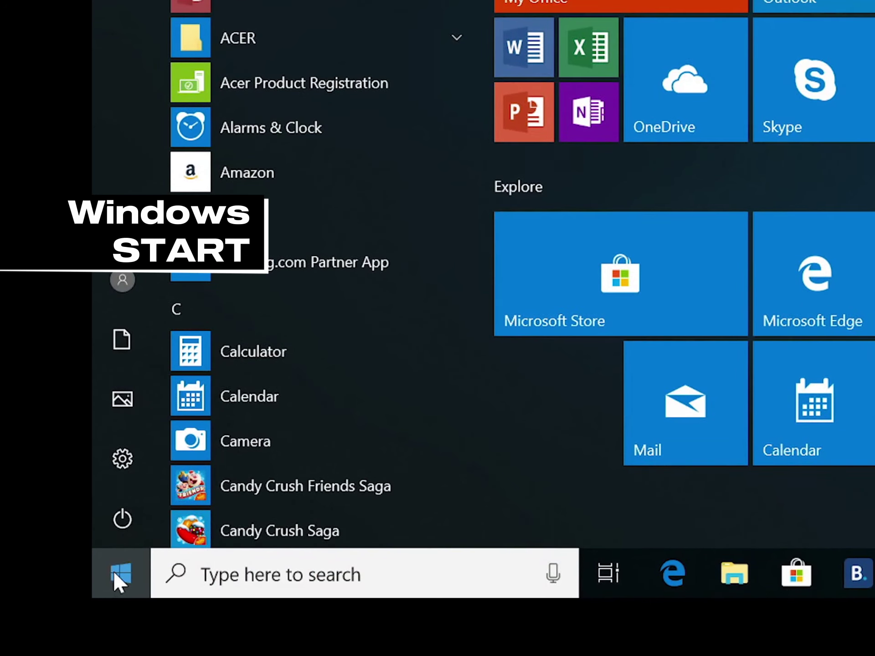
left_click(120, 460)
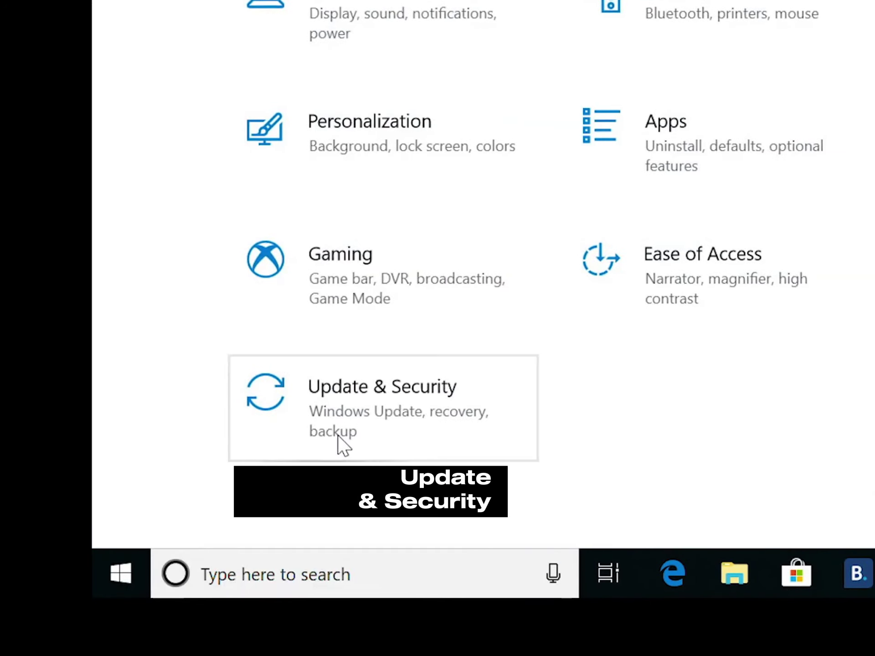
left_click(357, 425)
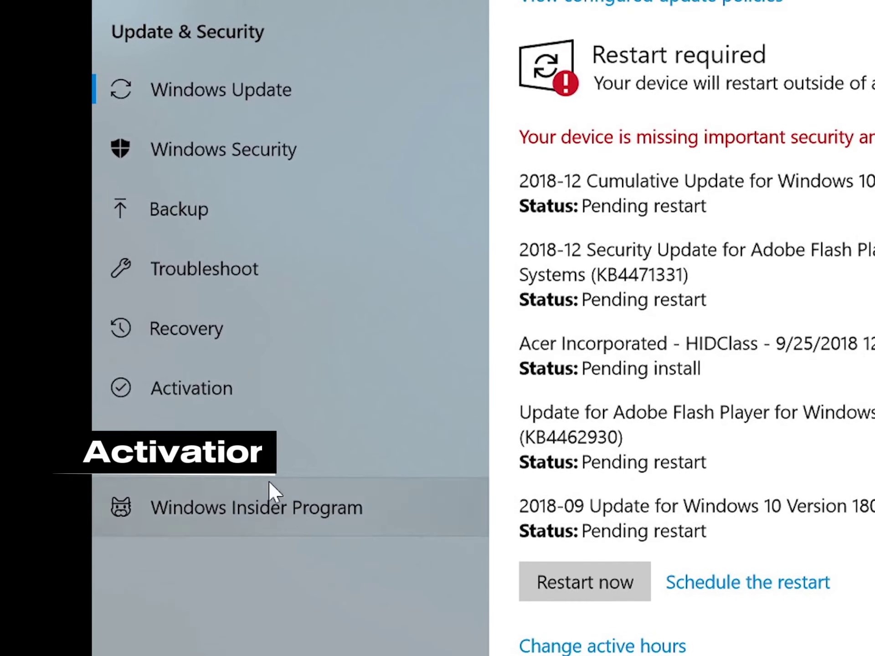
left_click(194, 395)
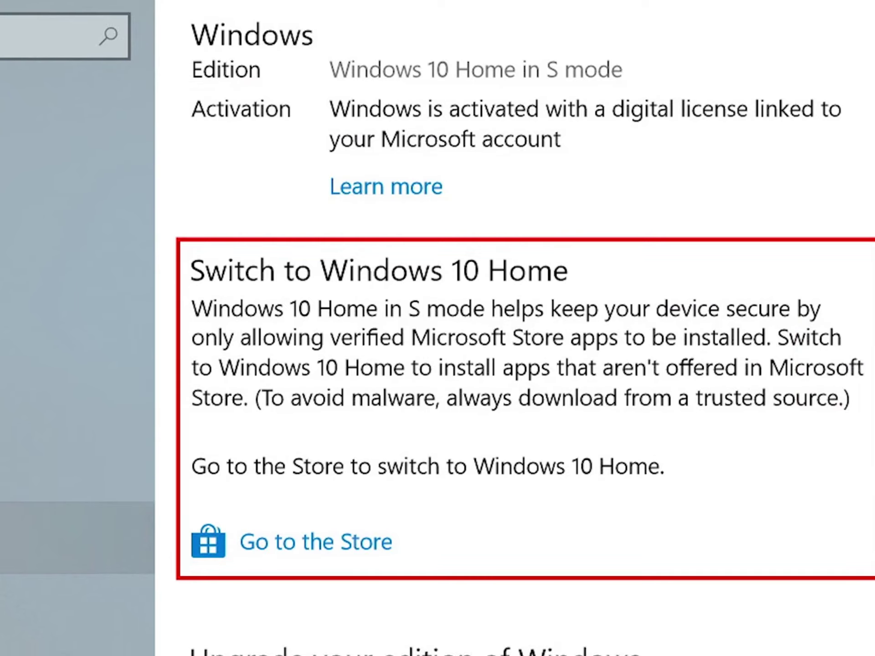
Go to the Store from the Switch to Windows 10 Home section, then get and install the S mode switch.
left_click(243, 550)
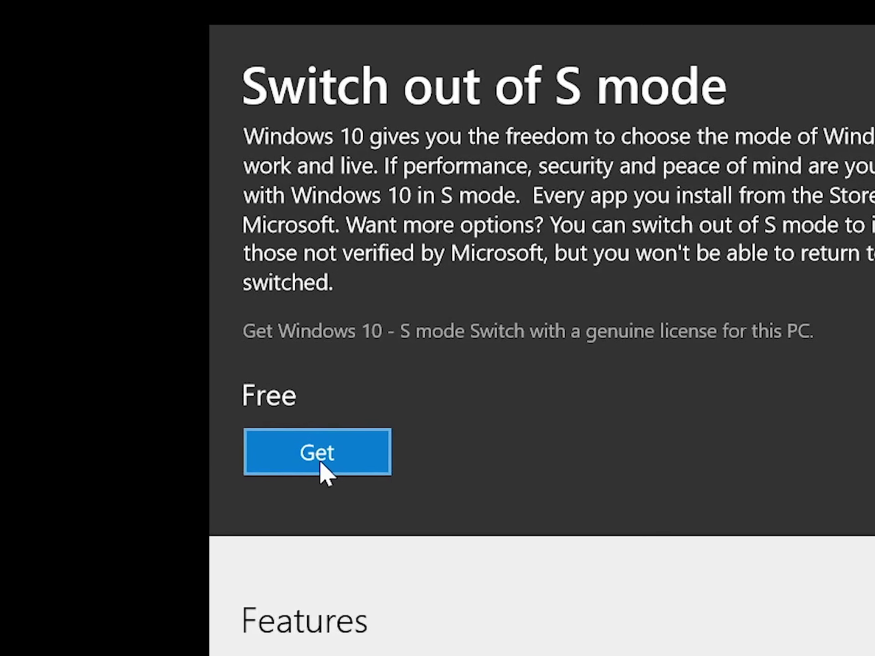
left_click(320, 463)
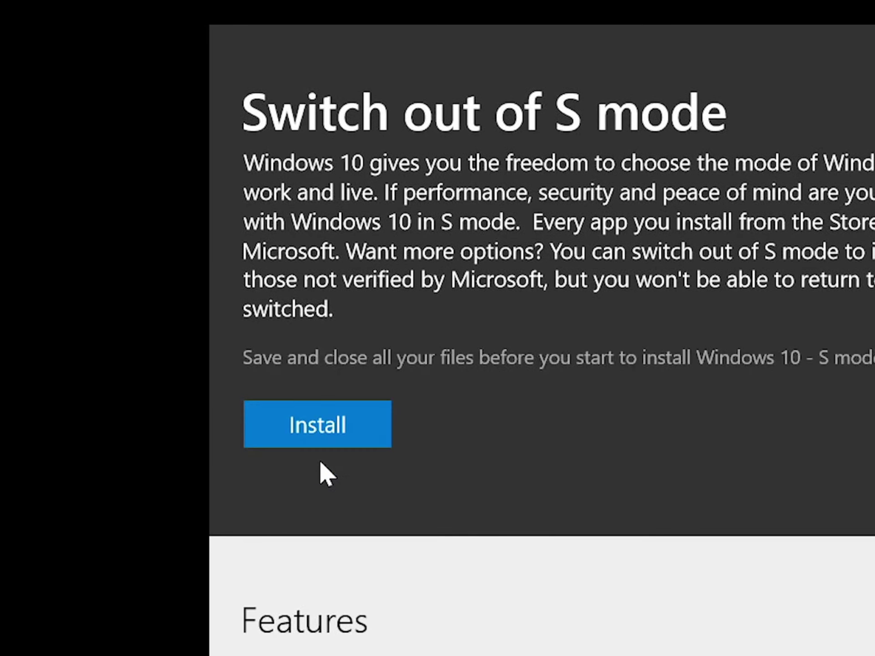
left_click(322, 426)
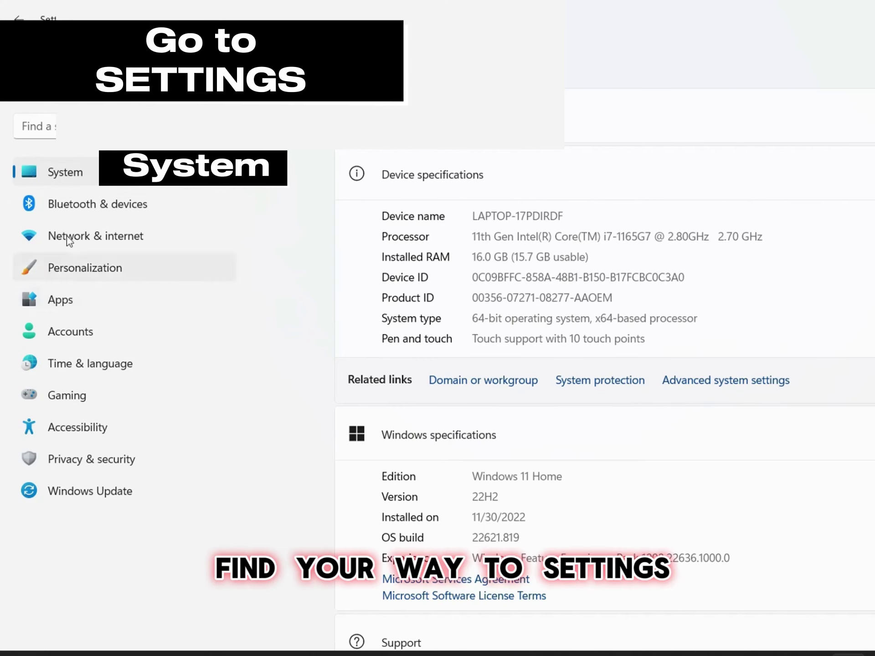
On the Windows 11 computer, open the Activation page in the System settings and expand the Activation state details.
left_click(66, 175)
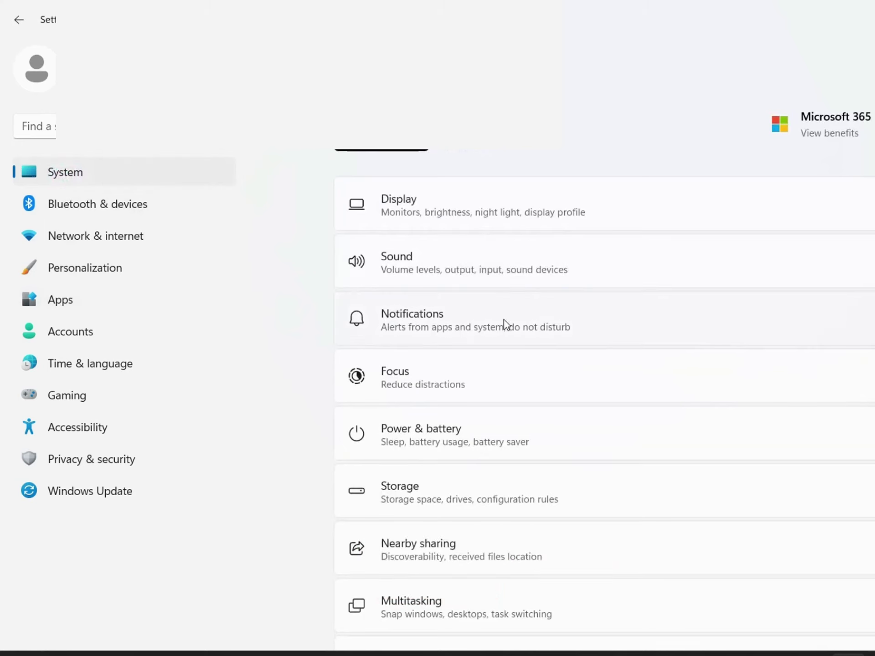
scroll(525, 341, "down", 5)
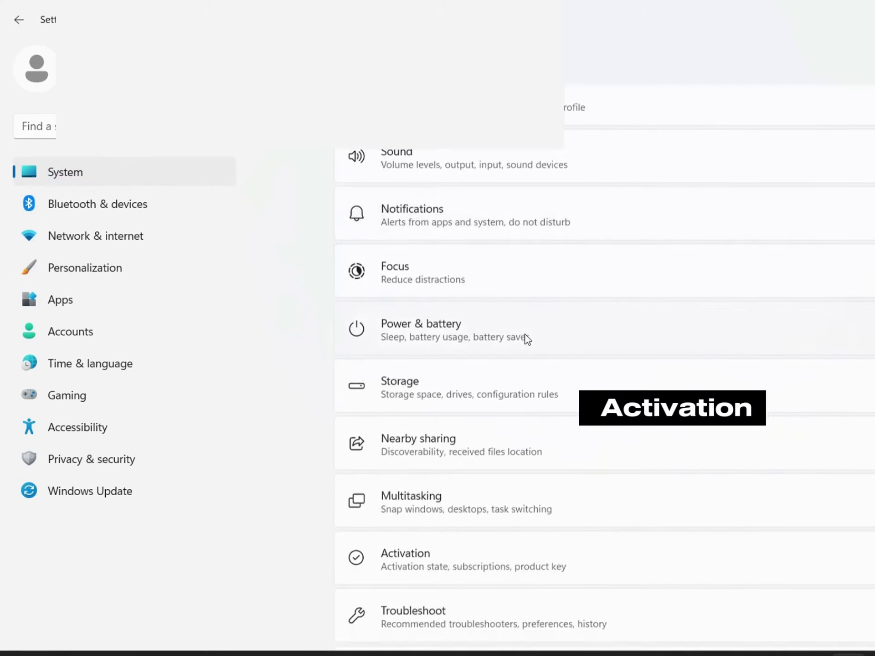
scroll(525, 341, "down", 1)
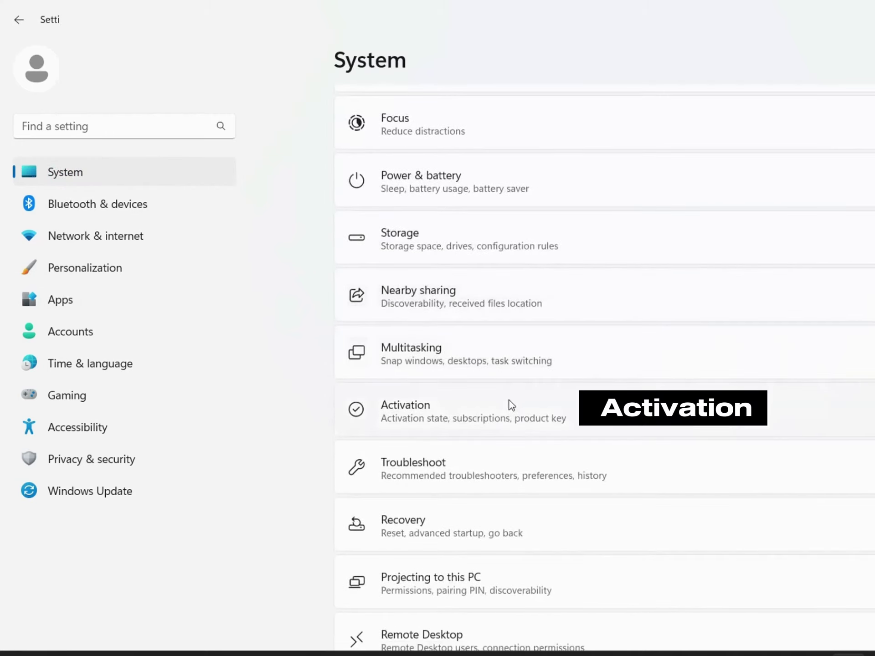
left_click(482, 412)
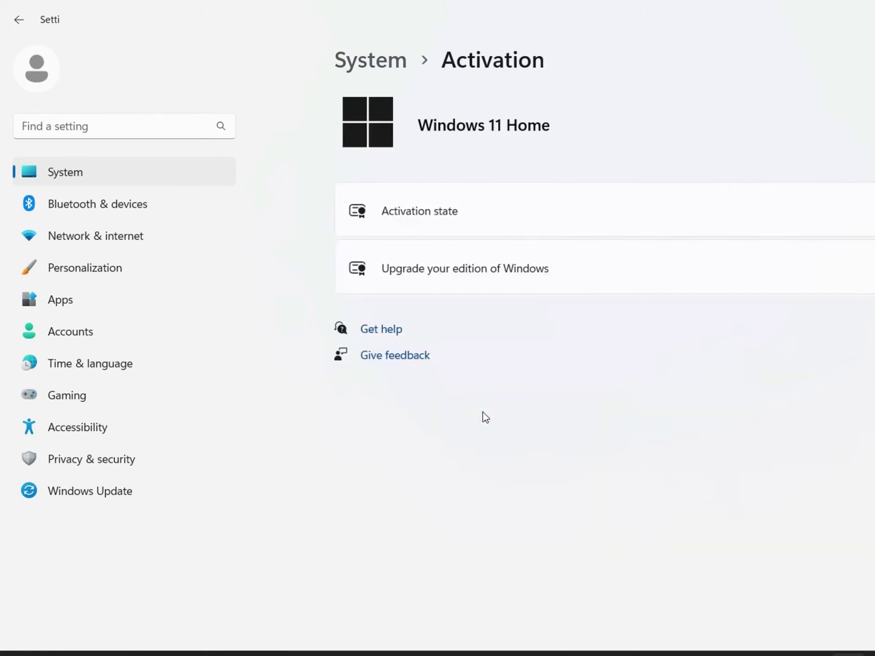
left_click(469, 236)
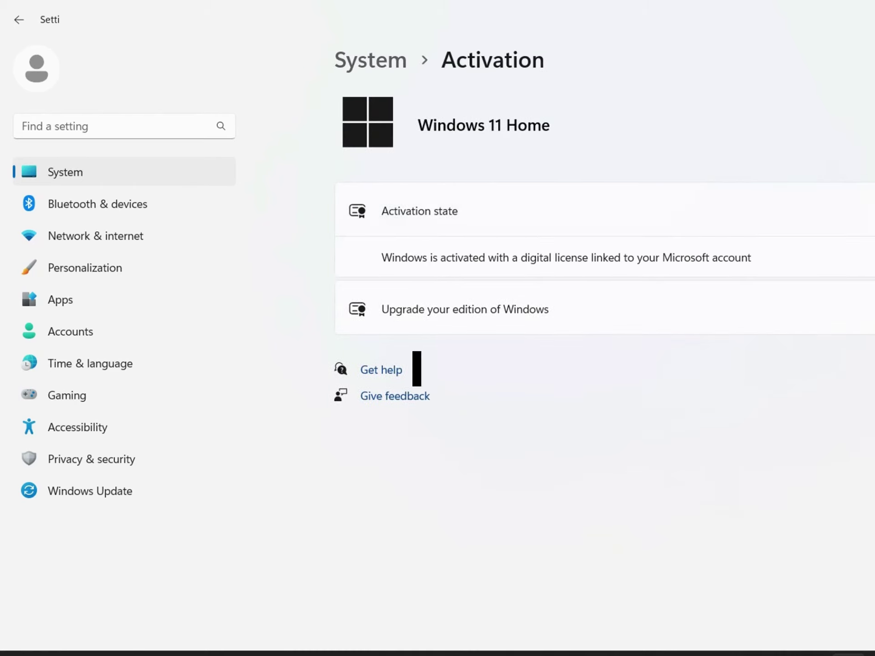
Open Get Help for the Activation settings and request to contact support.
left_click(384, 372)
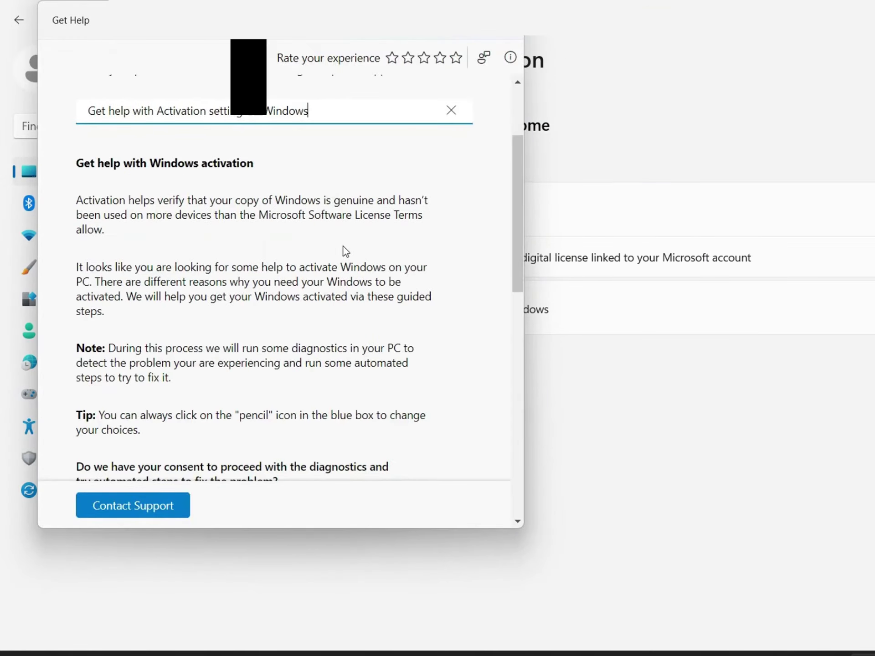
scroll(343, 250, "up", 3)
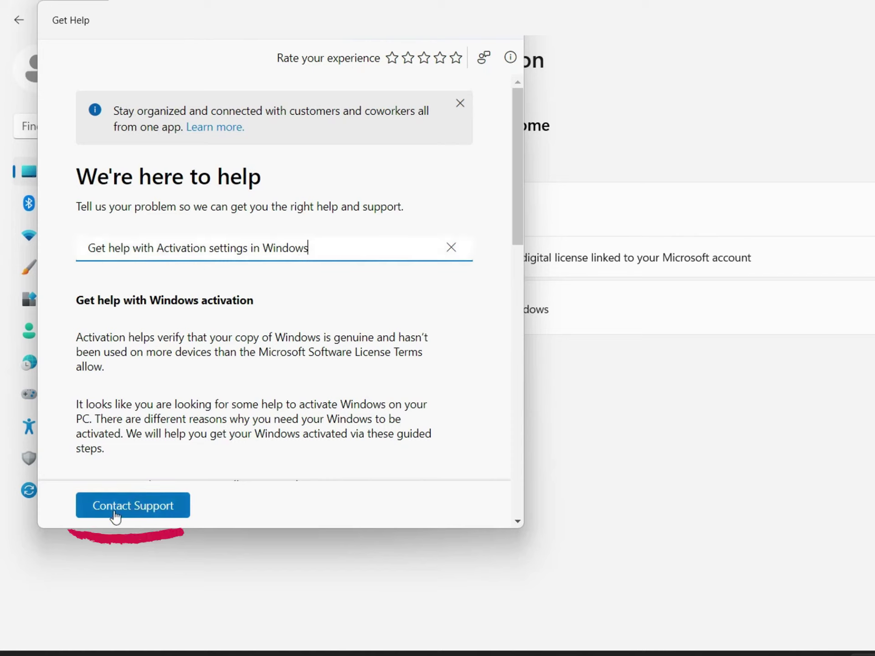
left_click(140, 511)
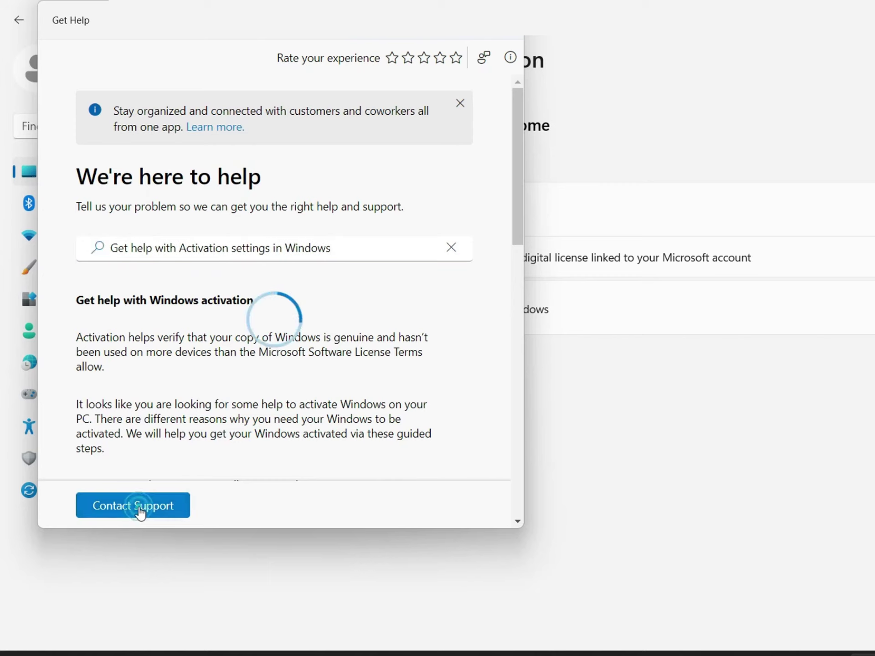